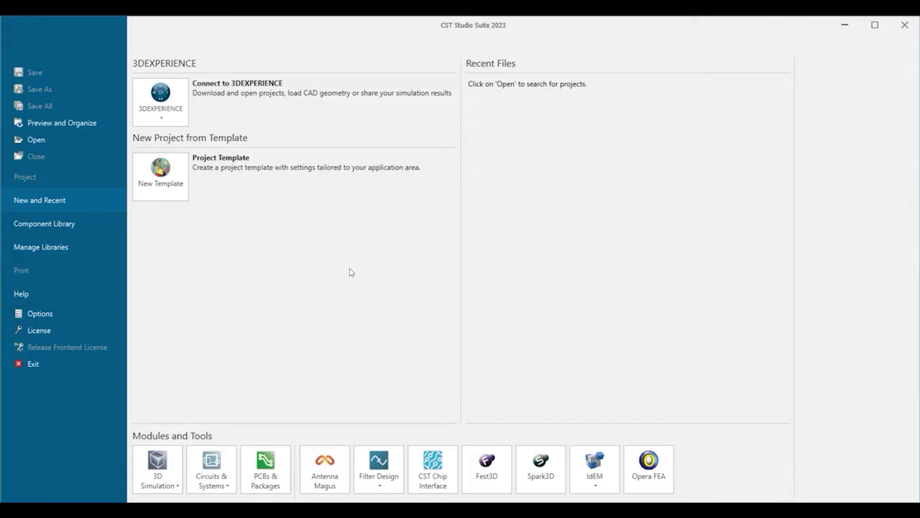
Step: Start a new project from a template, preview the application areas, and pick Antennas under Microwaves & RF/Optical
click(163, 187)
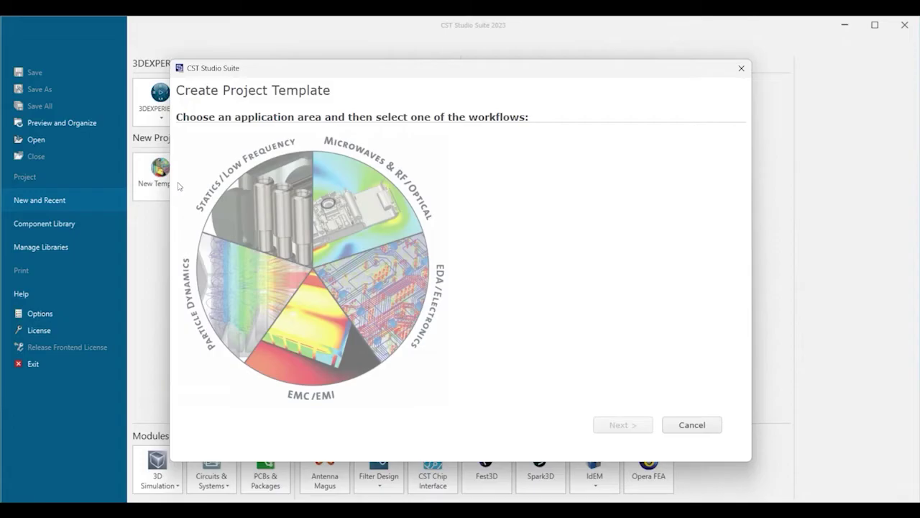
click(251, 210)
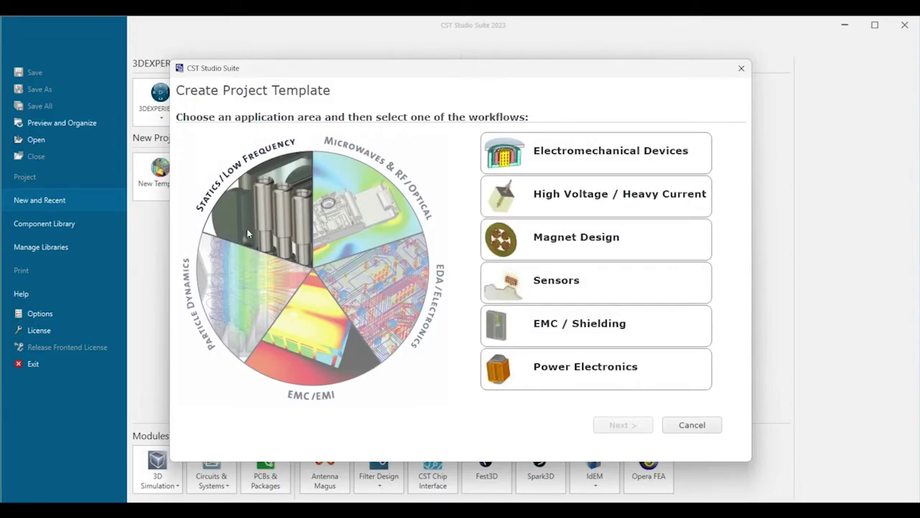
click(231, 289)
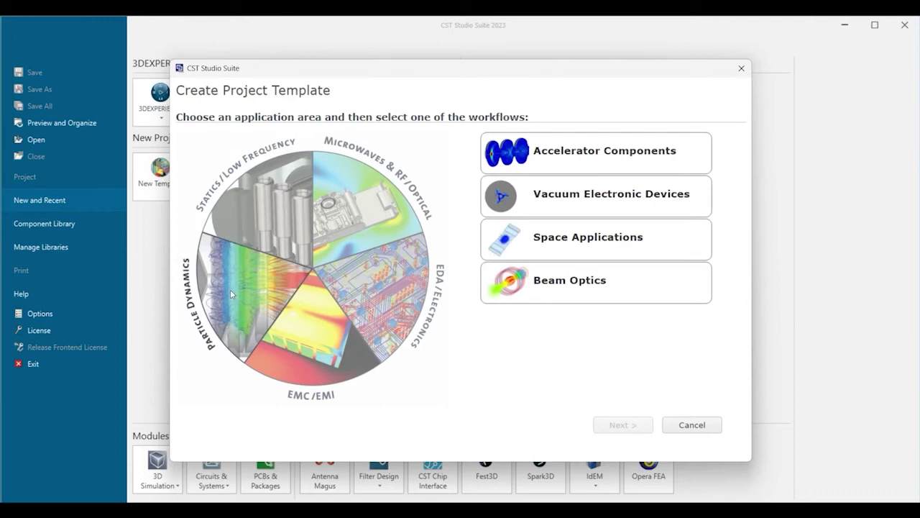
click(299, 330)
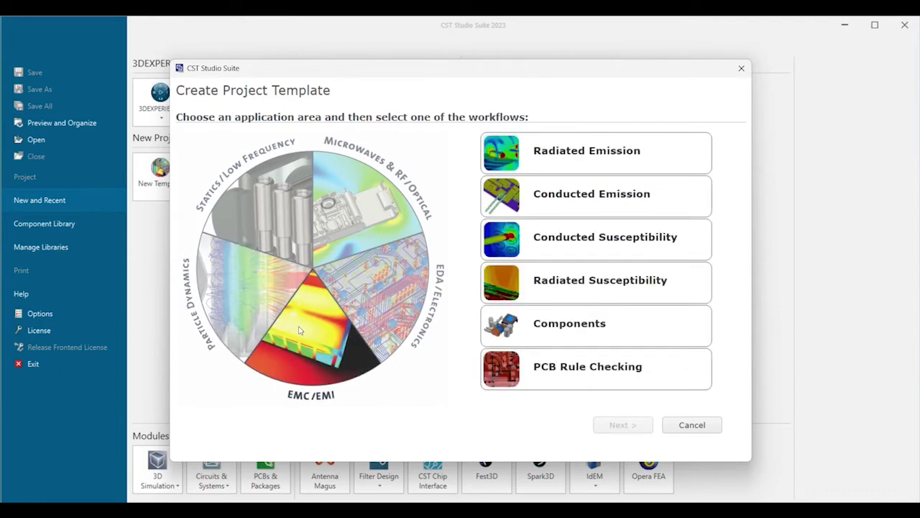
click(374, 293)
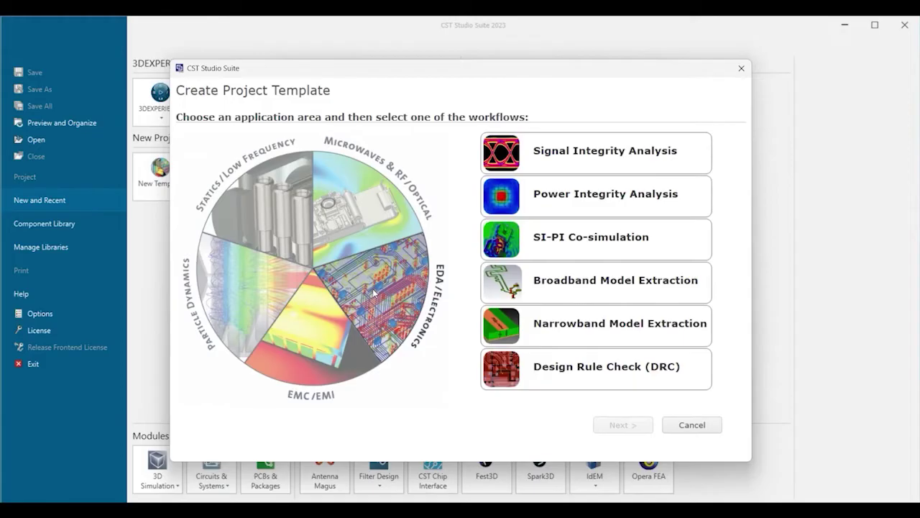
click(369, 208)
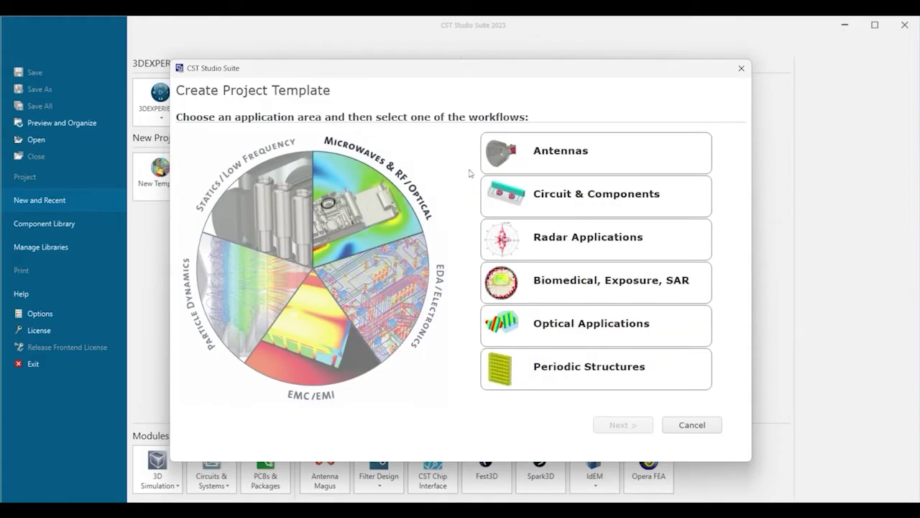
click(631, 154)
Step: Choose the Wire antenna workflow with the Time Domain solver in the template wizard
click(622, 425)
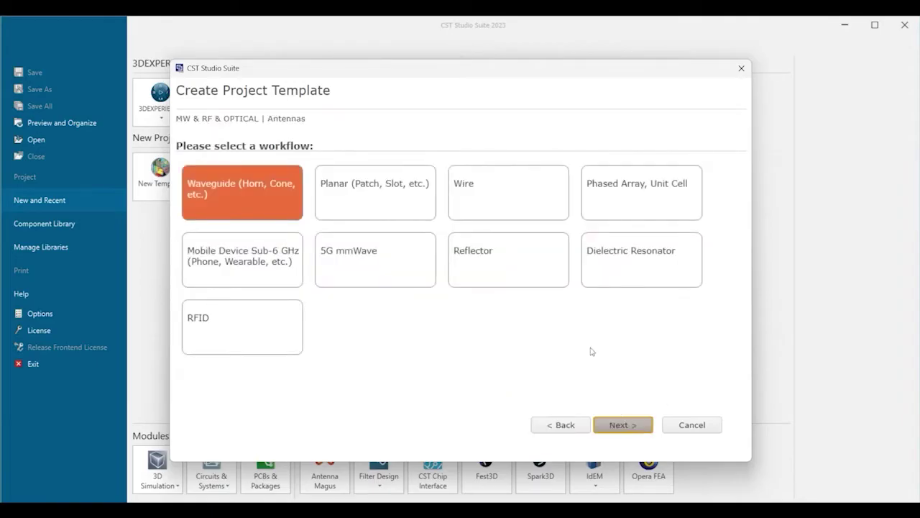
click(524, 213)
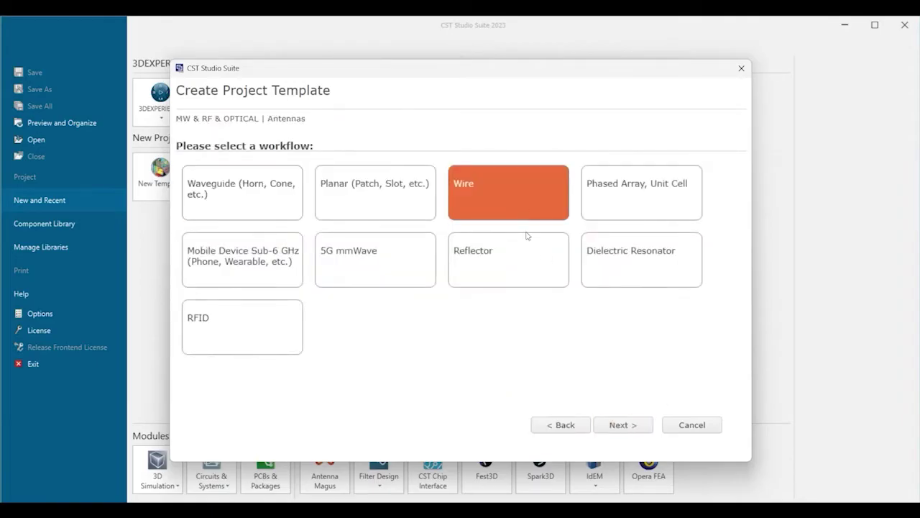
click(619, 425)
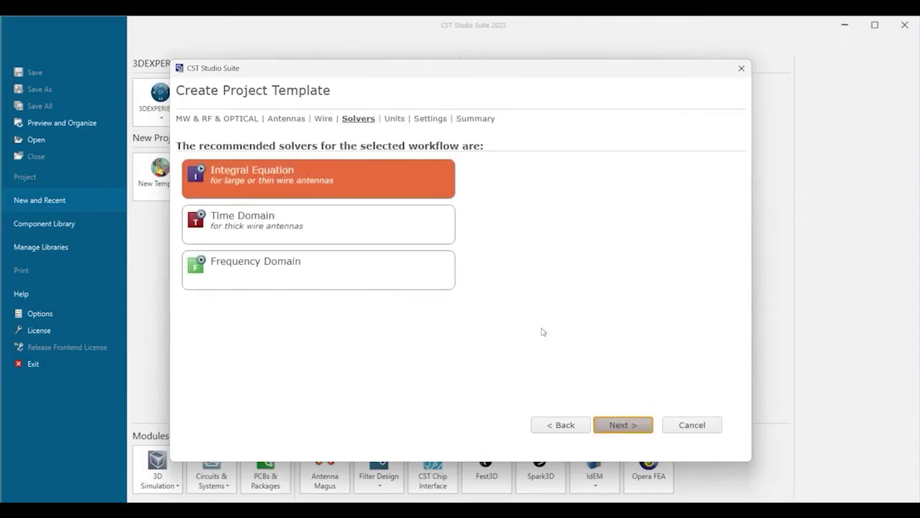
click(358, 239)
click(614, 425)
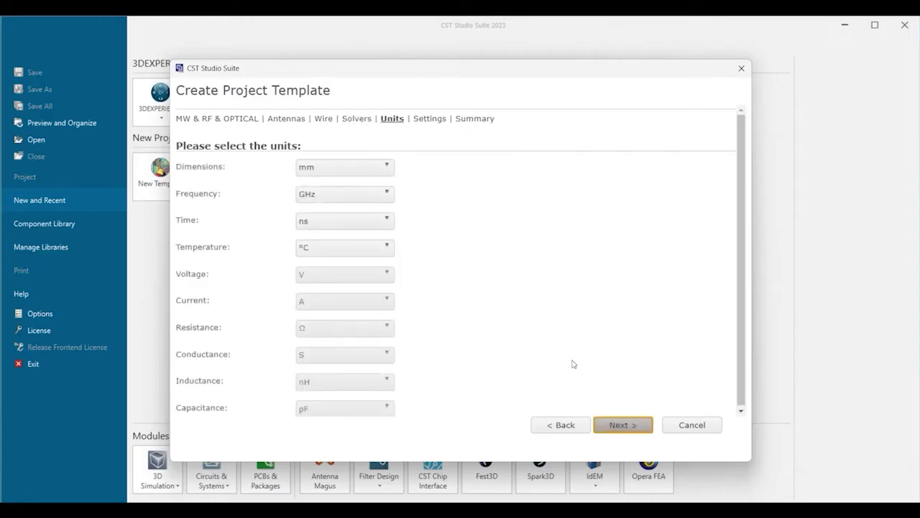
Step: Keep mm/GHz/ns units, set frequency 0 to 1.5 GHz with farfield monitors, and finish the template
click(616, 424)
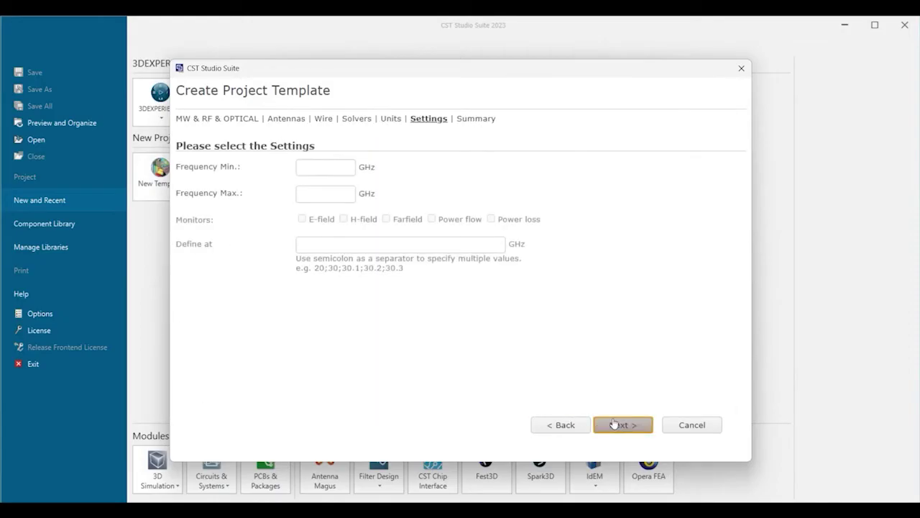
click(341, 171)
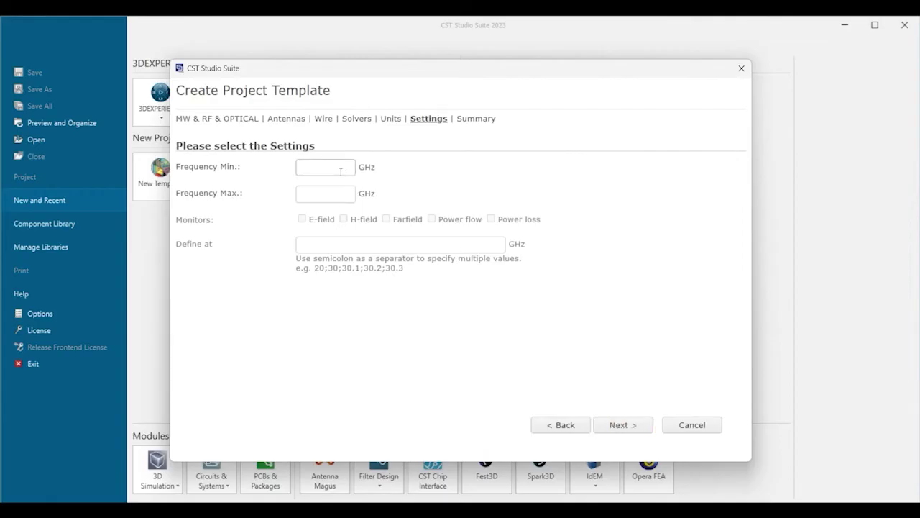
text(0)
key(Tab)
text(1.5)
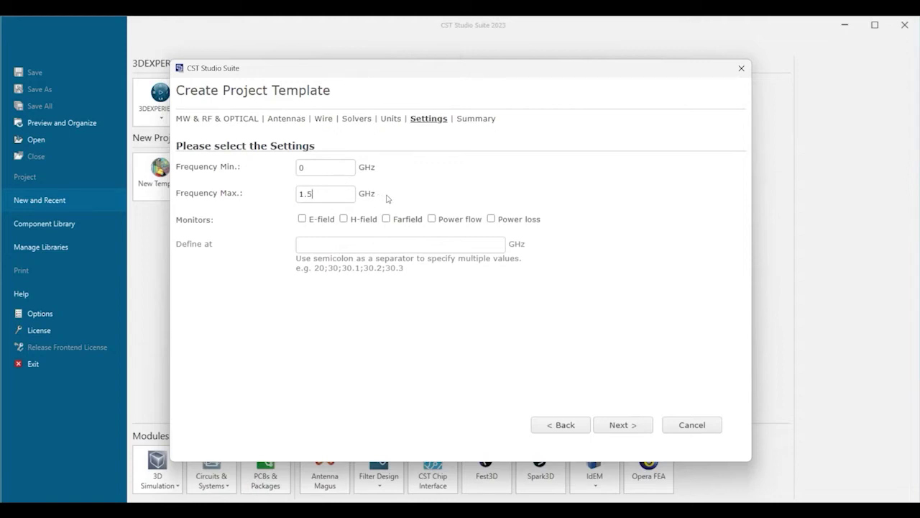
click(386, 218)
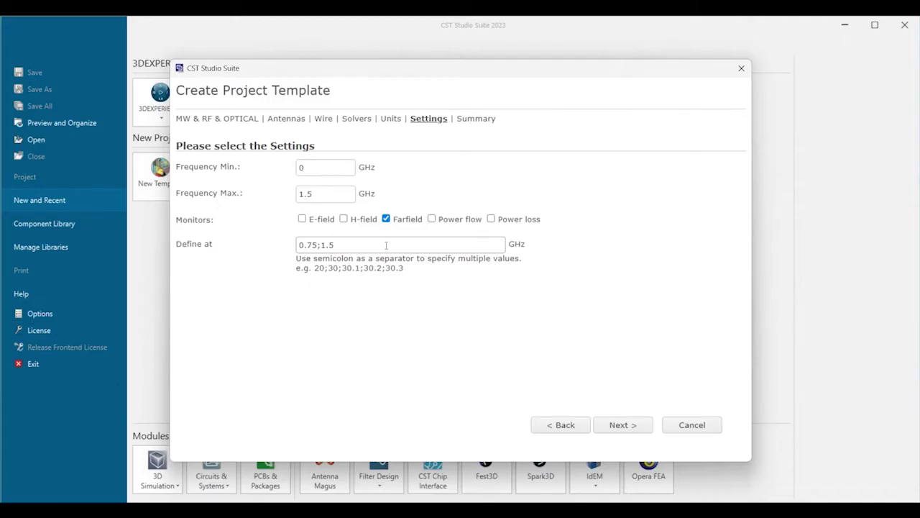
click(623, 425)
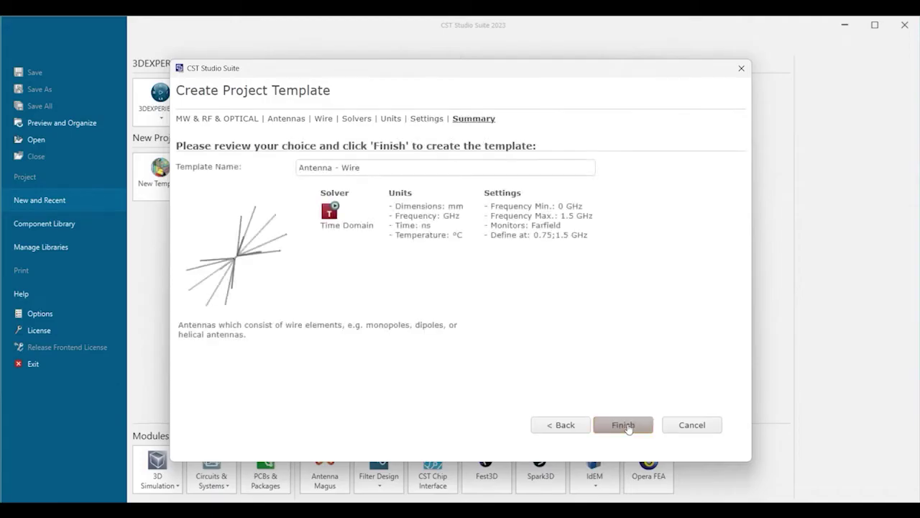
click(623, 425)
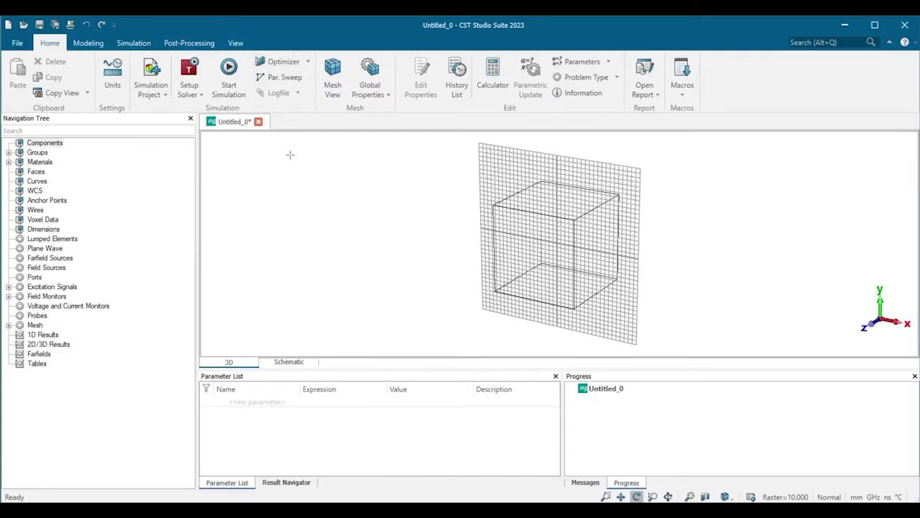
Step: Run the Dipole Antenna demo macro to build the wire dipole with parameters r, gap, N and L
click(682, 79)
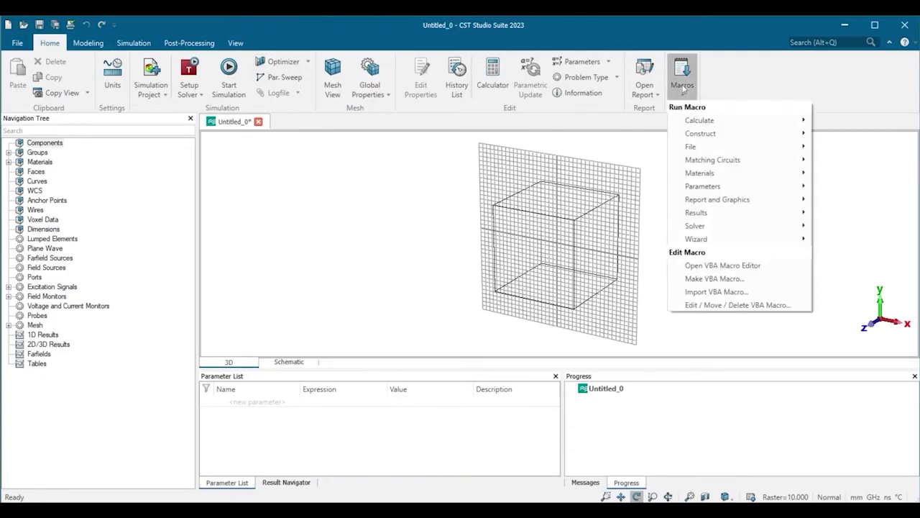
mouse_move(702, 133)
mouse_move(838, 161)
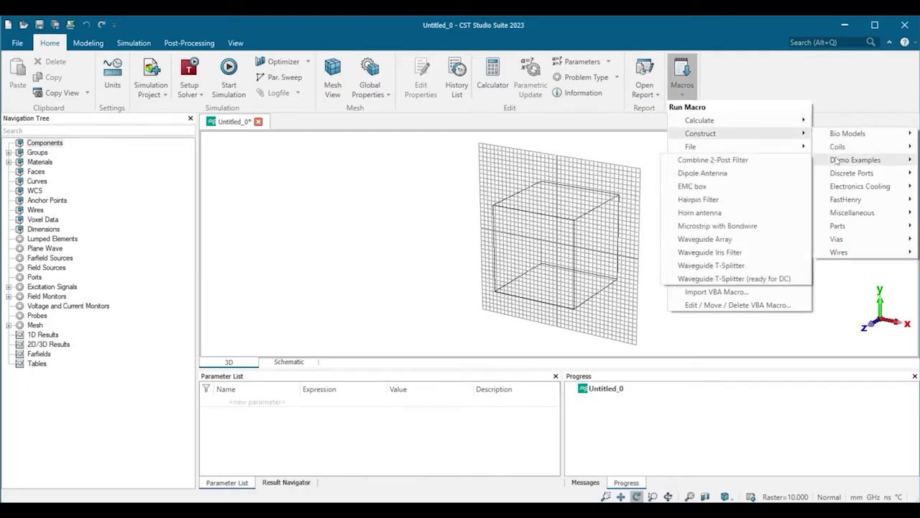
click(755, 173)
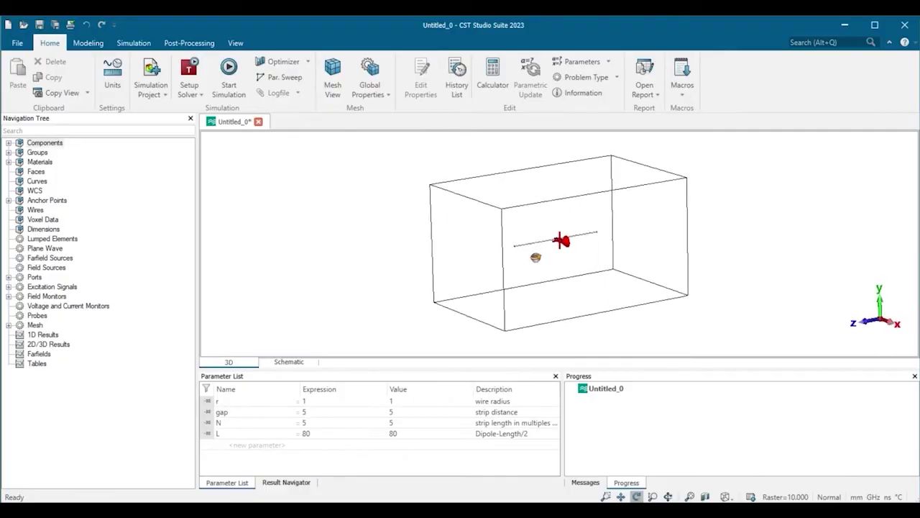
scroll(557, 249, up, 2)
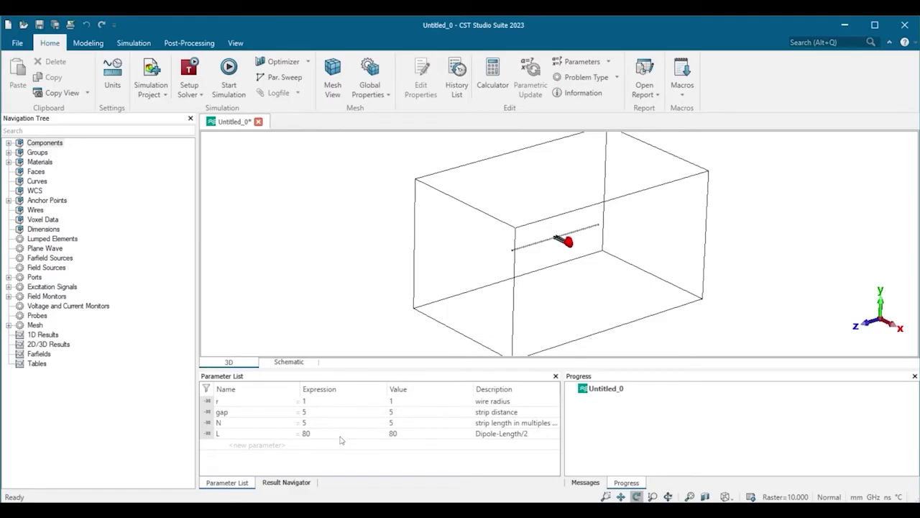
Step: Change parameter L to 140 and run a parametric update to rebuild the dipole
double_click(341, 433)
text(140)
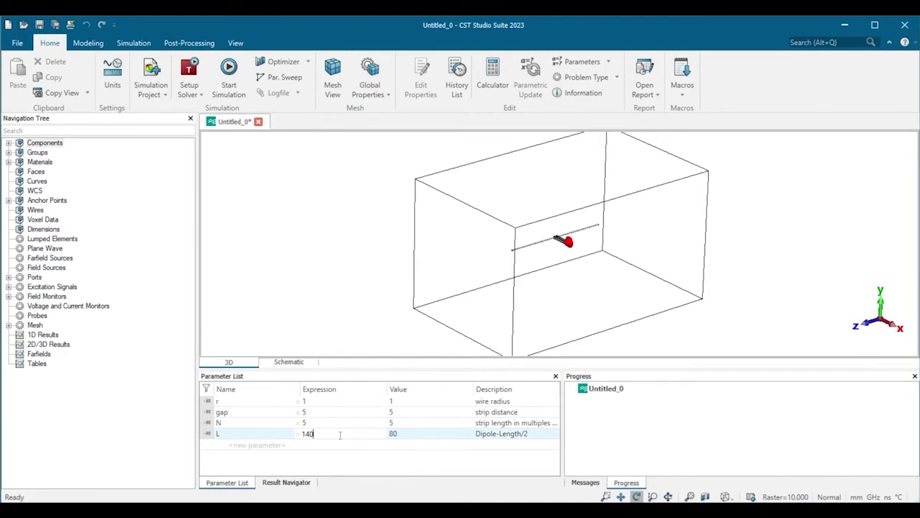
key(Return)
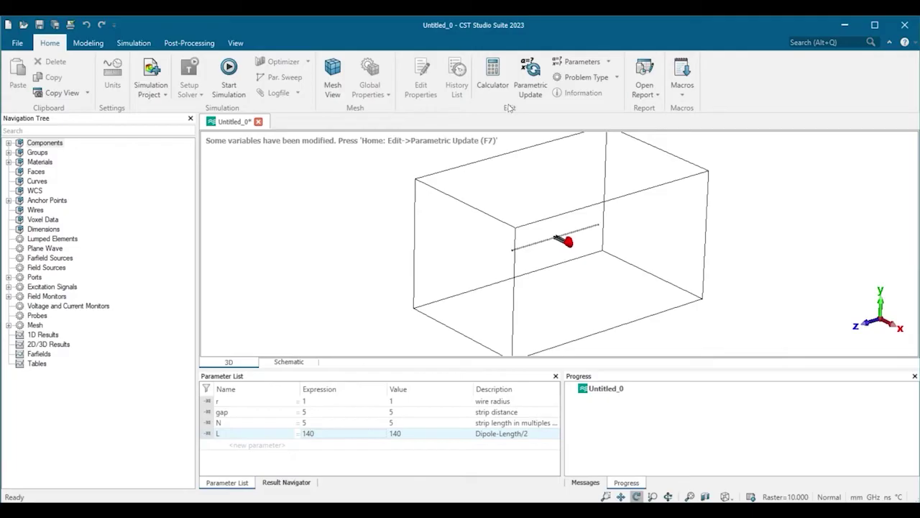
click(530, 77)
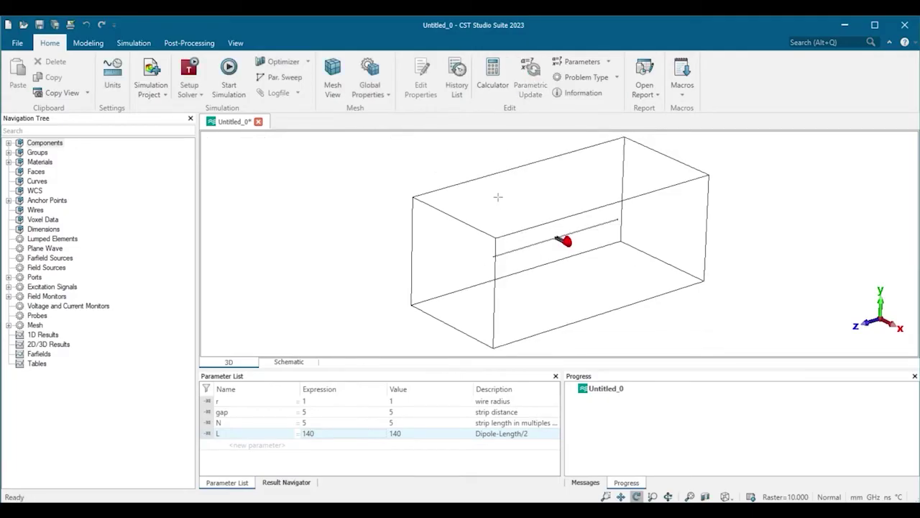
Step: Import Aluminum from the material library into the project
click(90, 44)
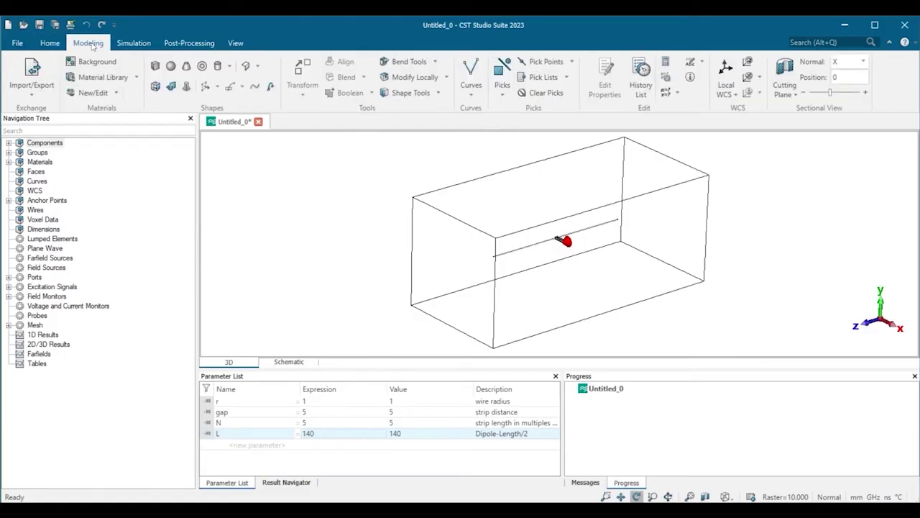
click(123, 79)
click(128, 91)
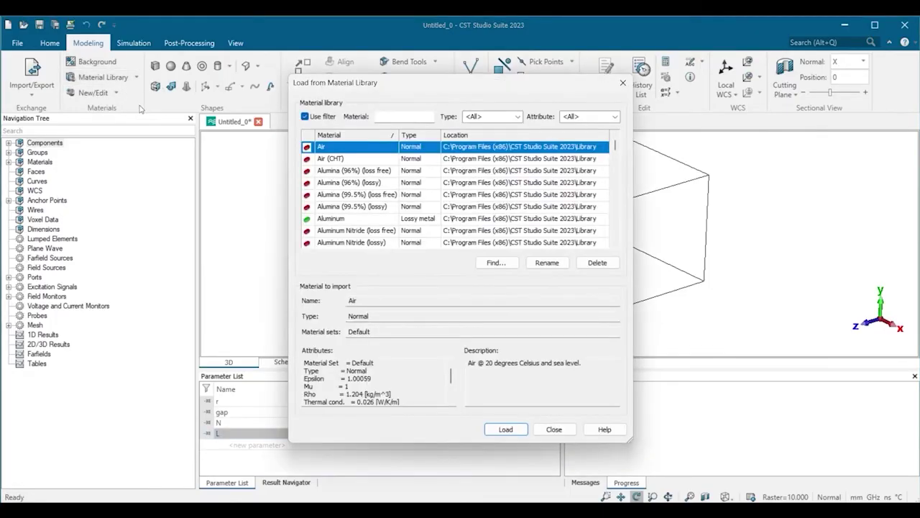
click(343, 219)
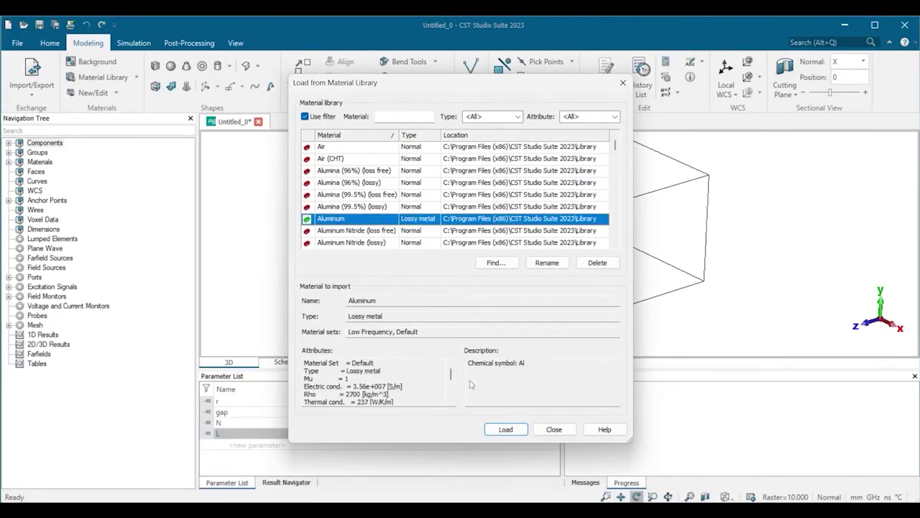
click(506, 430)
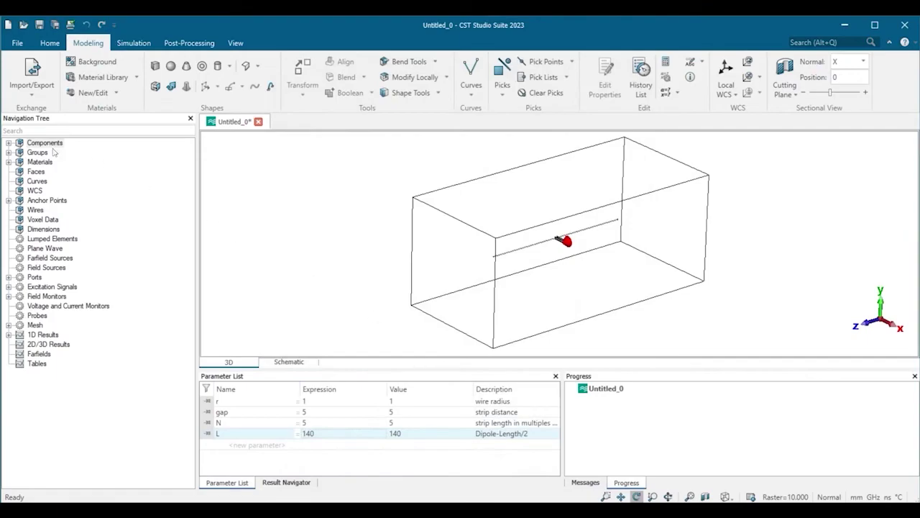
Step: Drag component1's four parts, strip1 through wire1_1, onto Aluminum to replace PEC
click(9, 143)
click(20, 153)
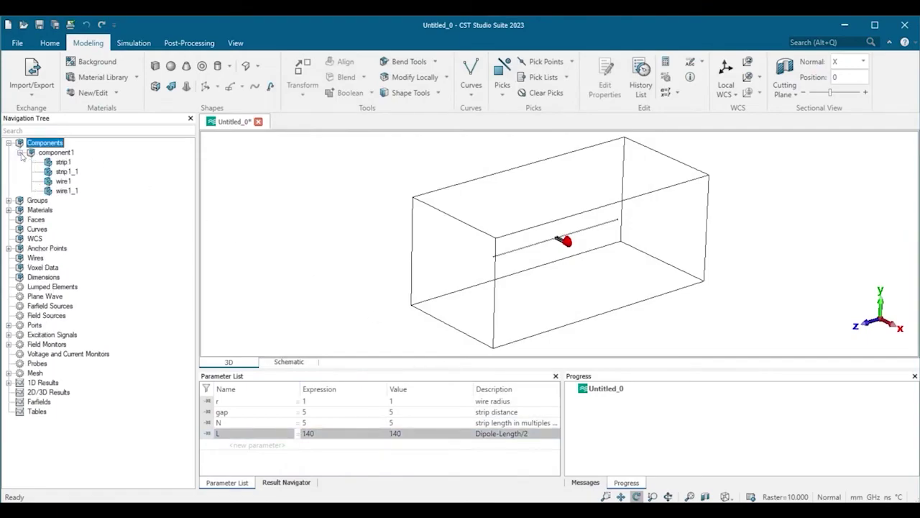
click(56, 163)
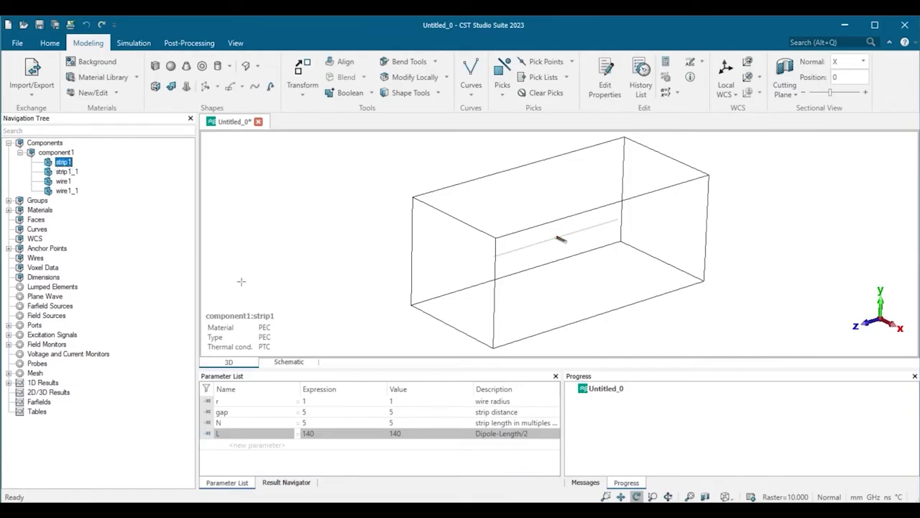
click(8, 210)
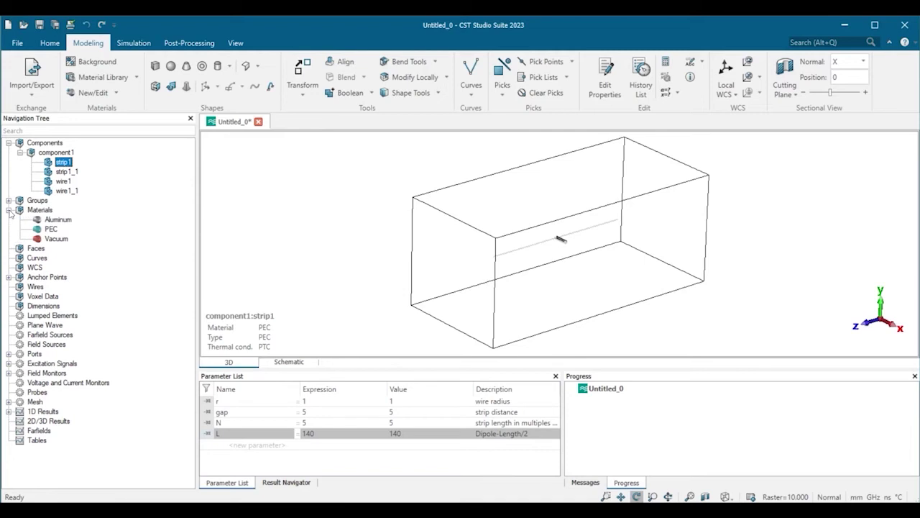
shift+click(70, 190)
drag(70, 190, 66, 221)
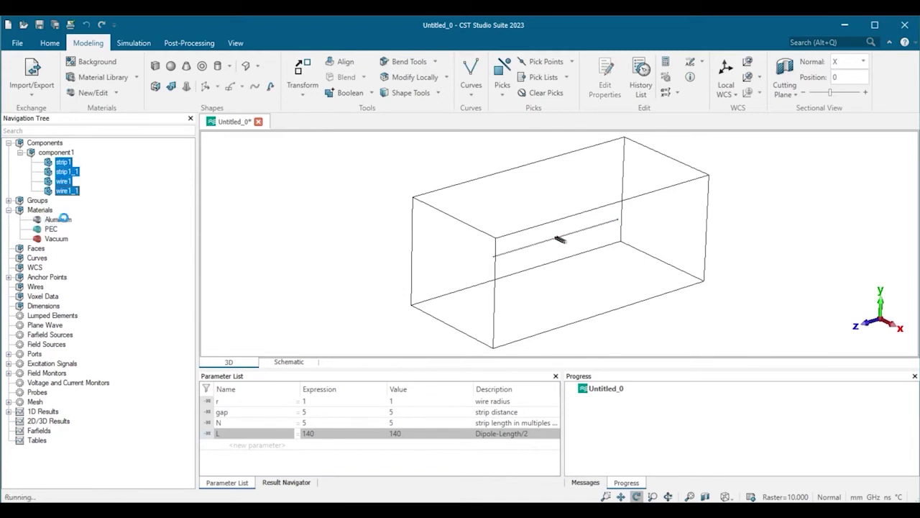
click(68, 164)
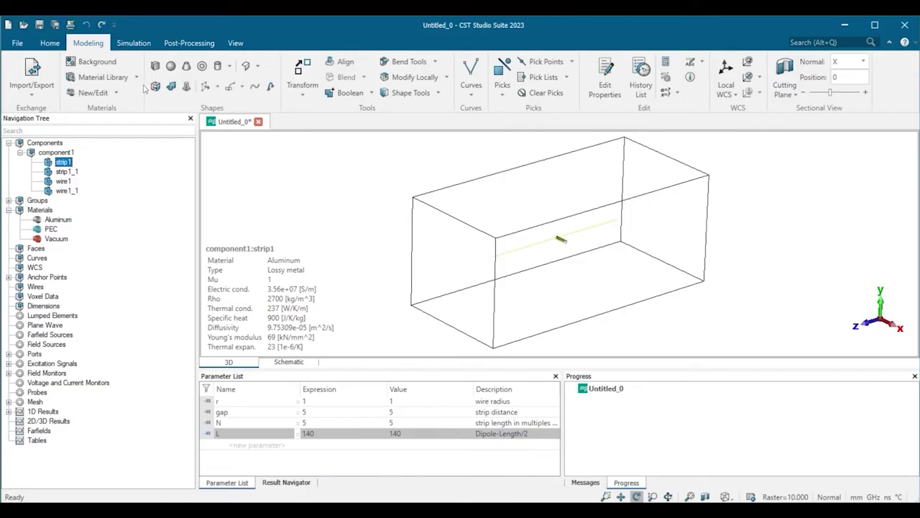
click(136, 43)
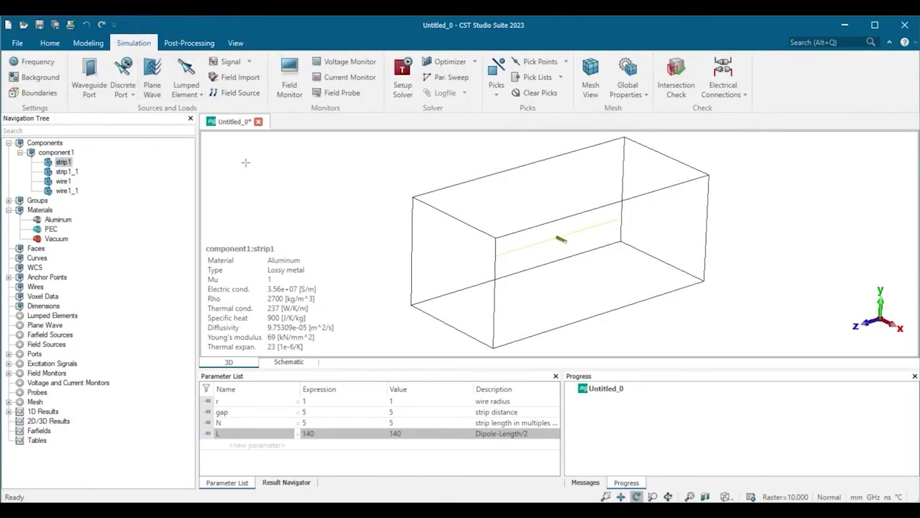
Step: Add a Farfield/RCS field monitor at 0.5 GHz
click(290, 85)
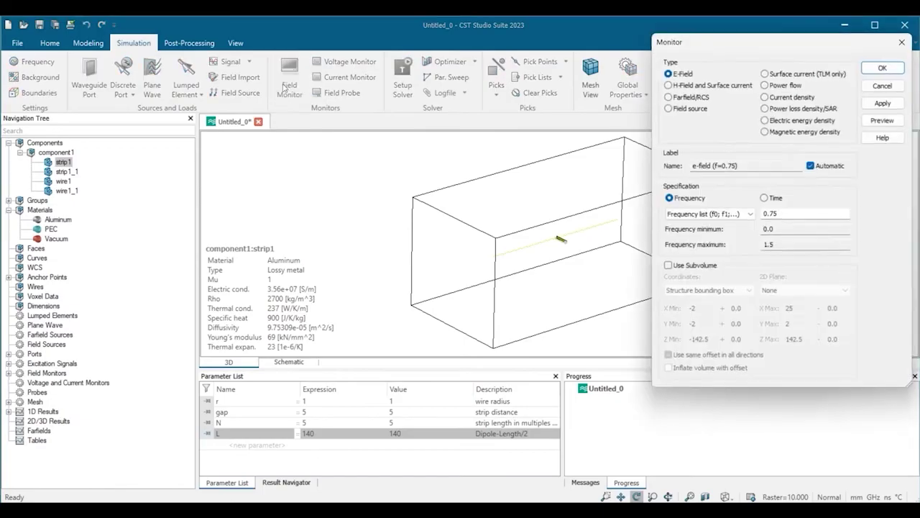
click(702, 95)
click(791, 216)
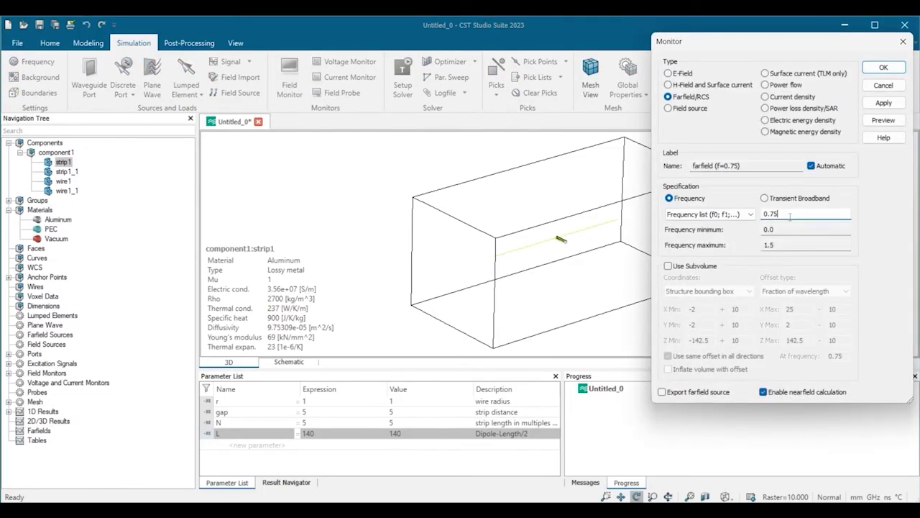
key(BackSpace)
key(BackSpace)
text(5)
click(884, 67)
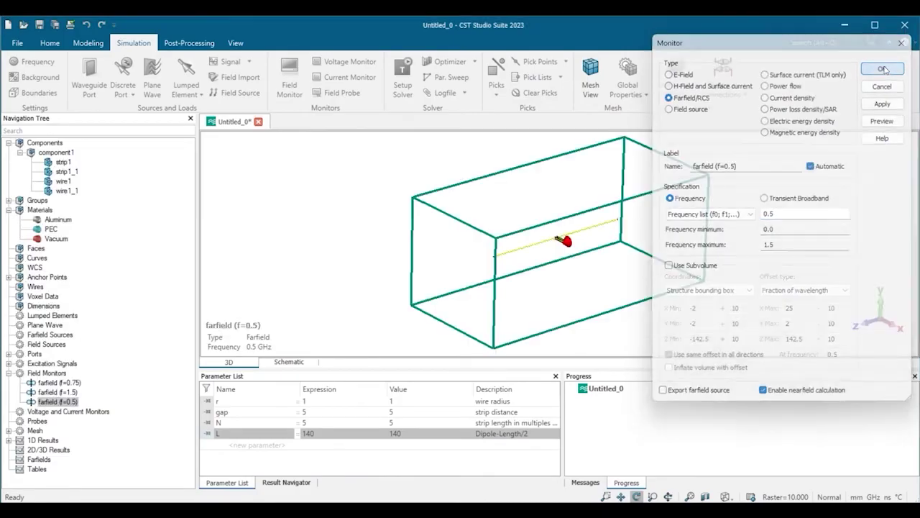
Step: Start the Time Domain simulation and follow its messages and progress until it completes
click(50, 43)
click(229, 75)
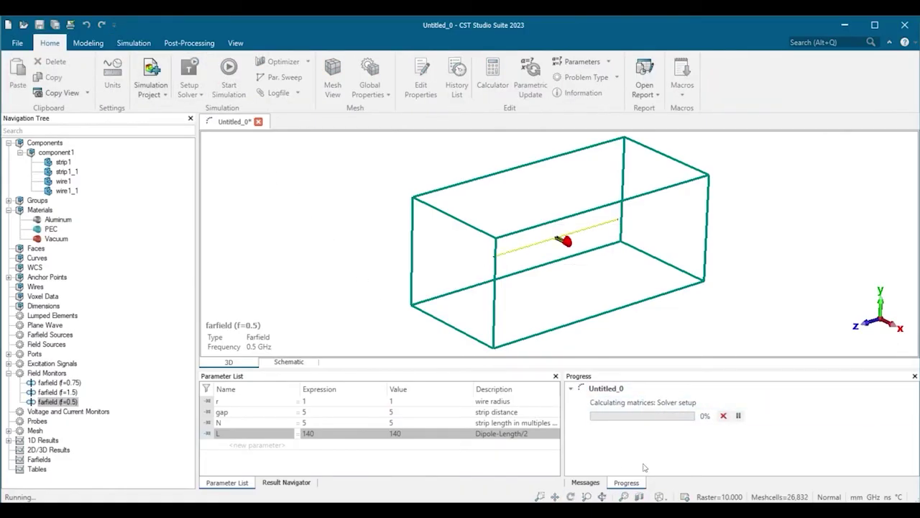
click(586, 482)
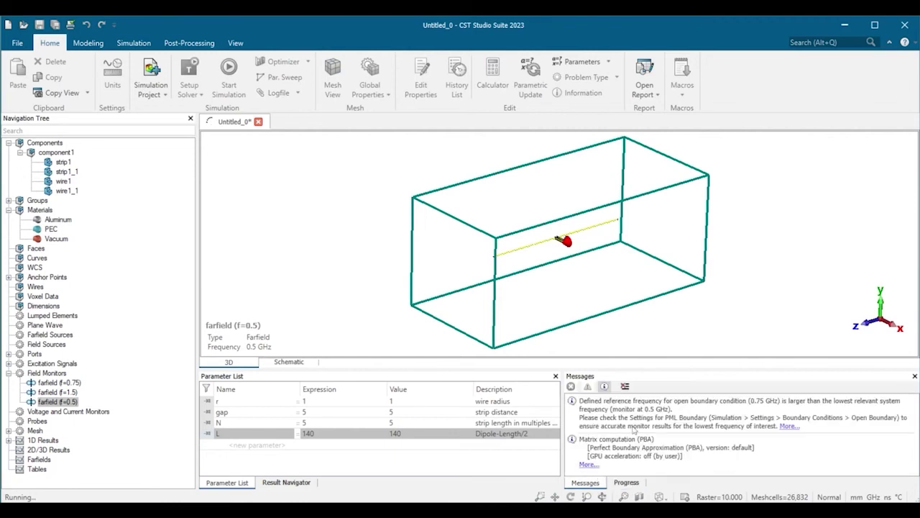
click(628, 482)
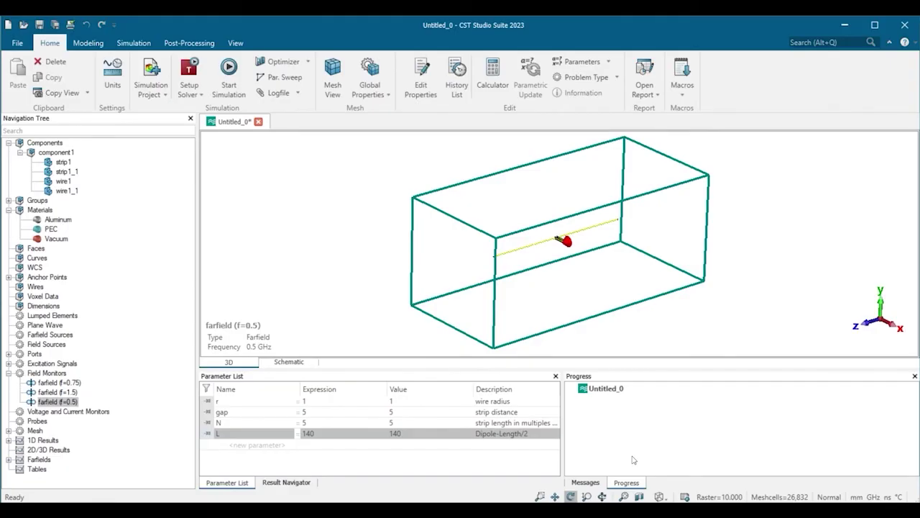
Step: Plot S1,1 from 1D Results > S-Parameters, showing the roughly -24 dB dip below 0.5 GHz
click(11, 441)
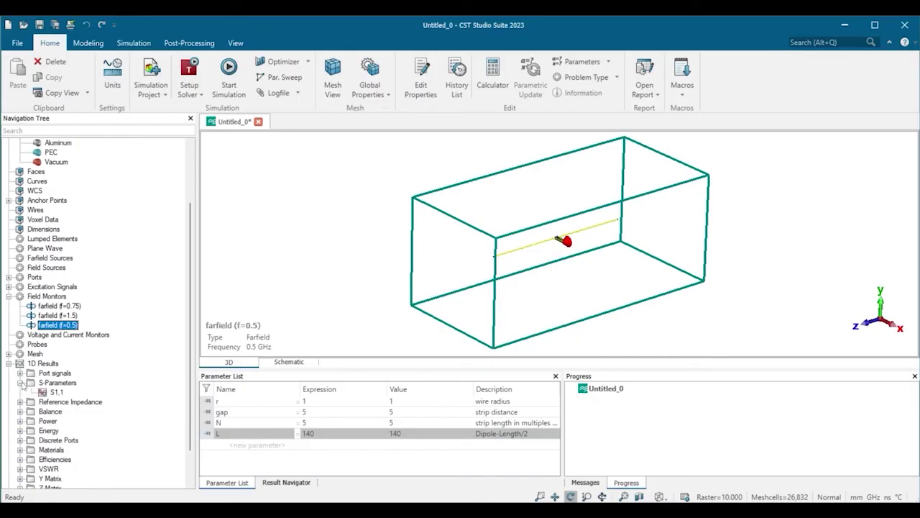
click(44, 393)
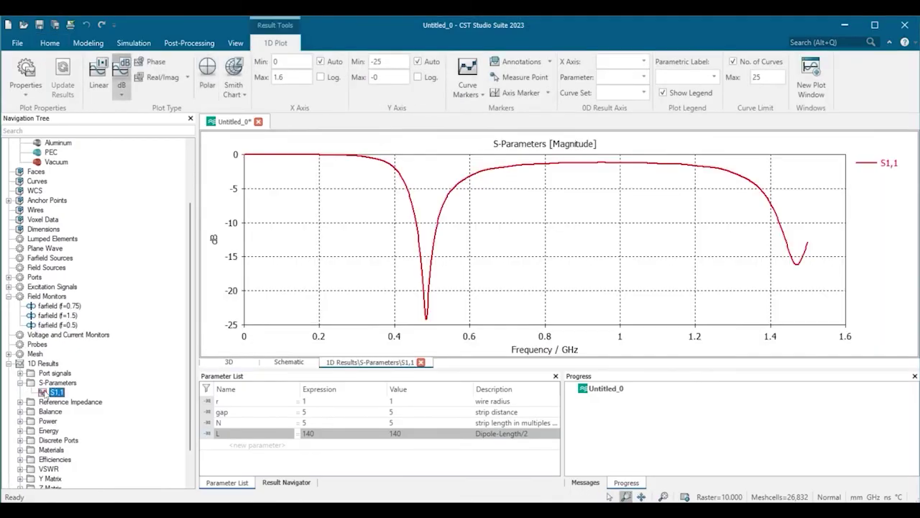
scroll(44, 393, down, 2)
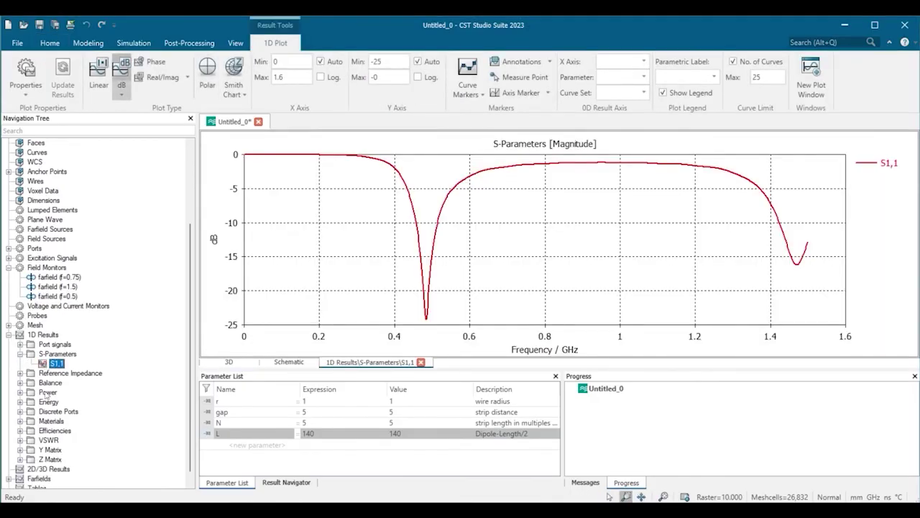
click(9, 469)
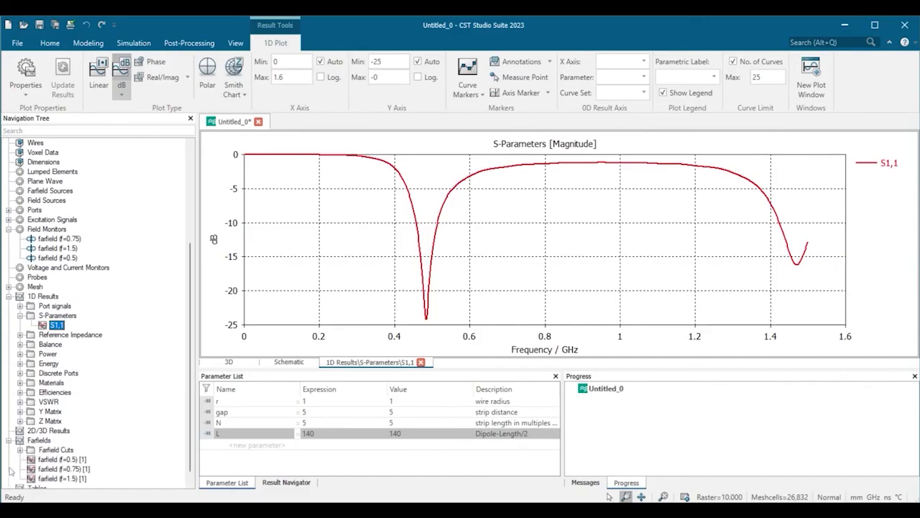
Step: Open the 0.5 GHz farfield pattern, rotate it, and switch its output from Directivity to Gain
click(48, 460)
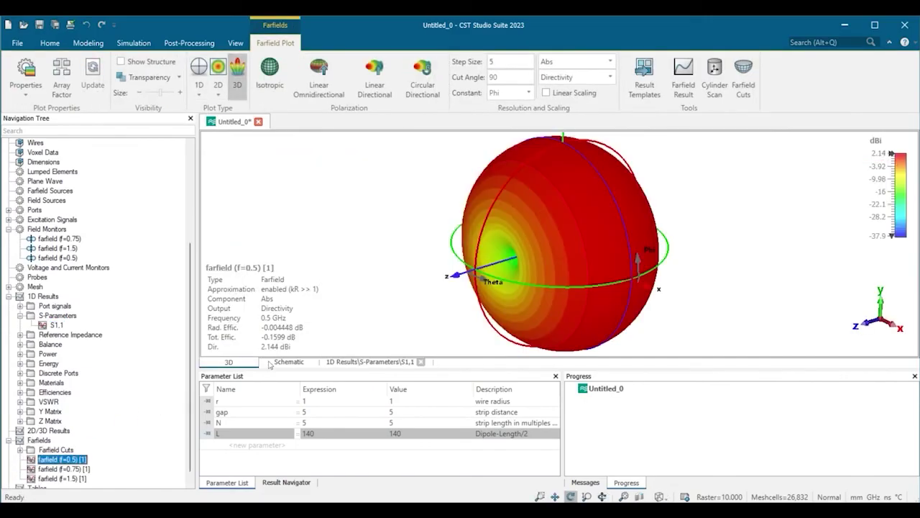
drag(503, 288, 436, 290)
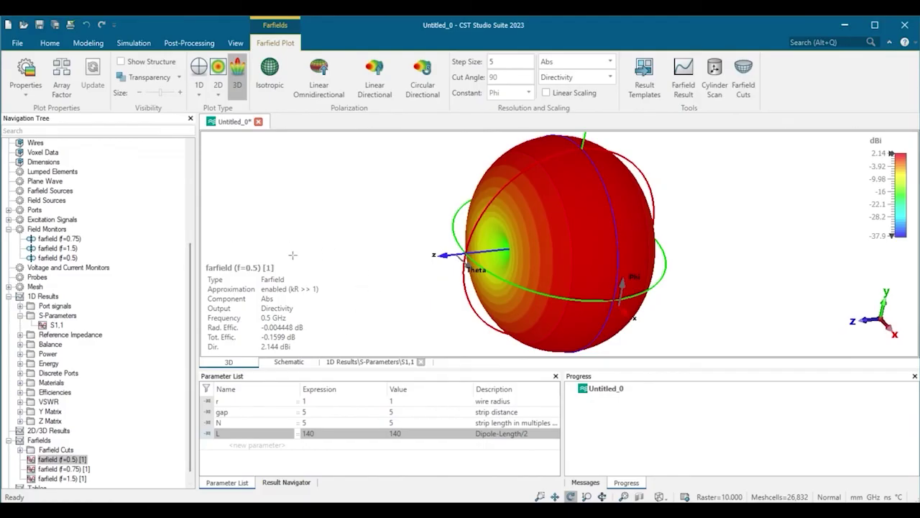
click(609, 77)
click(593, 102)
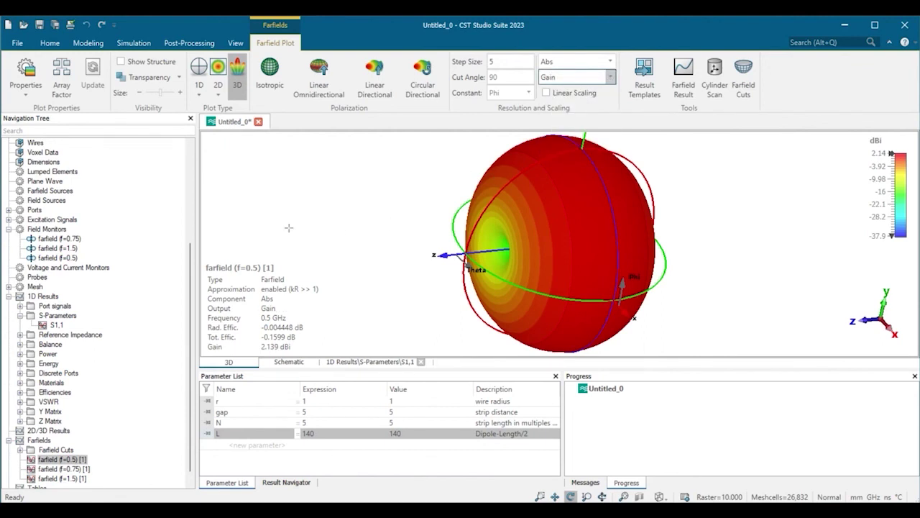
Step: Switch to a polar plot and show the Phi=0 gain cut for 0.5, 0.75 and 1.5 GHz
click(199, 72)
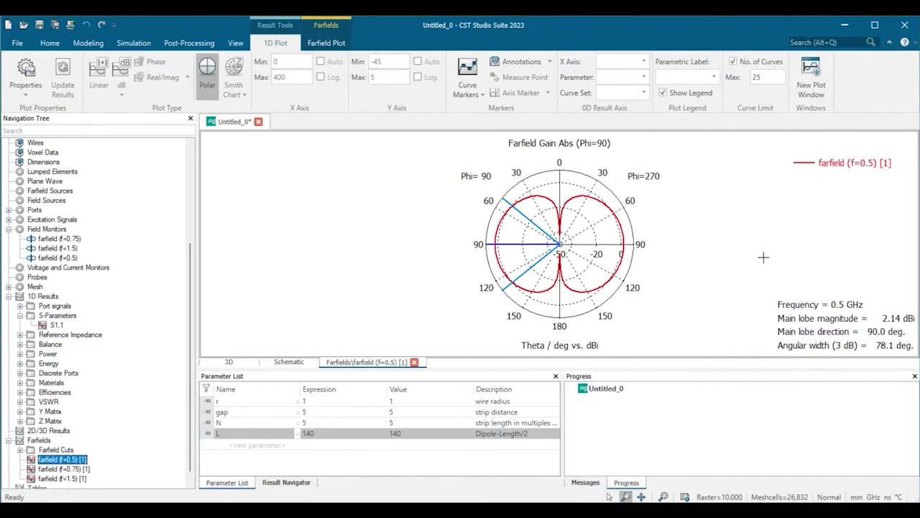
click(20, 450)
click(31, 459)
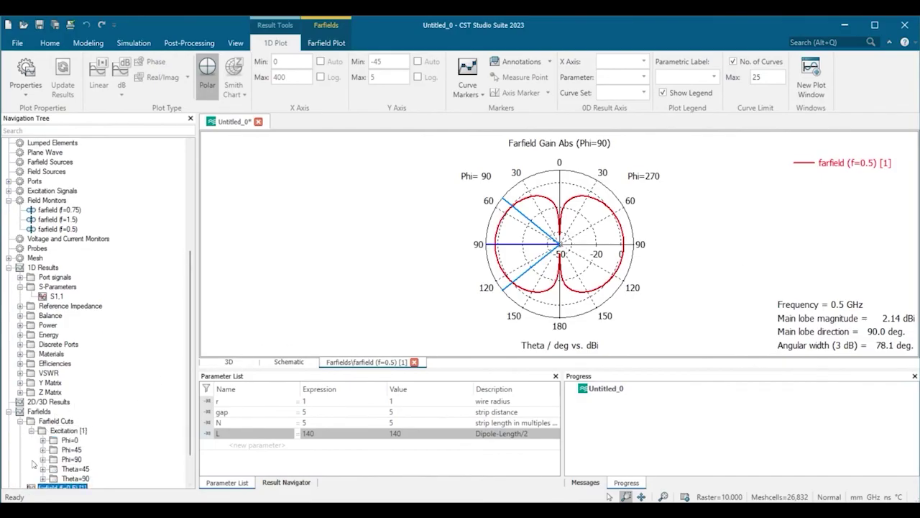
click(67, 440)
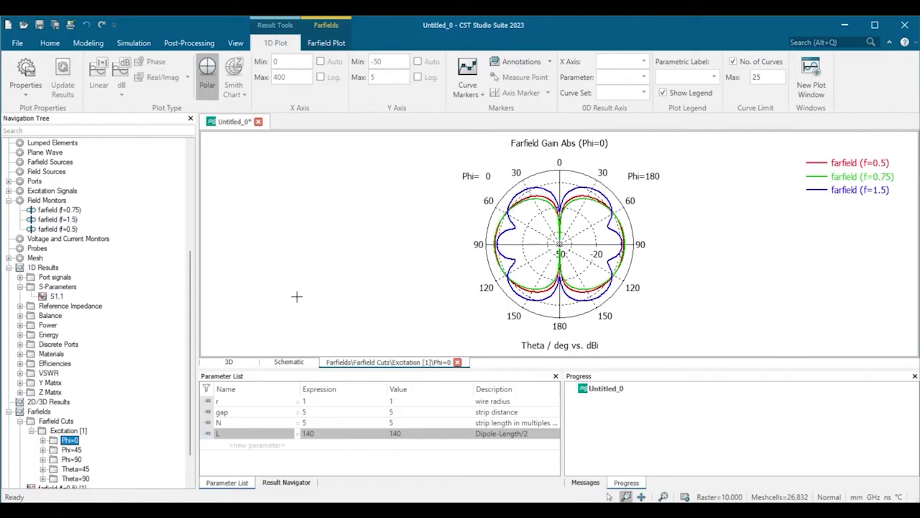